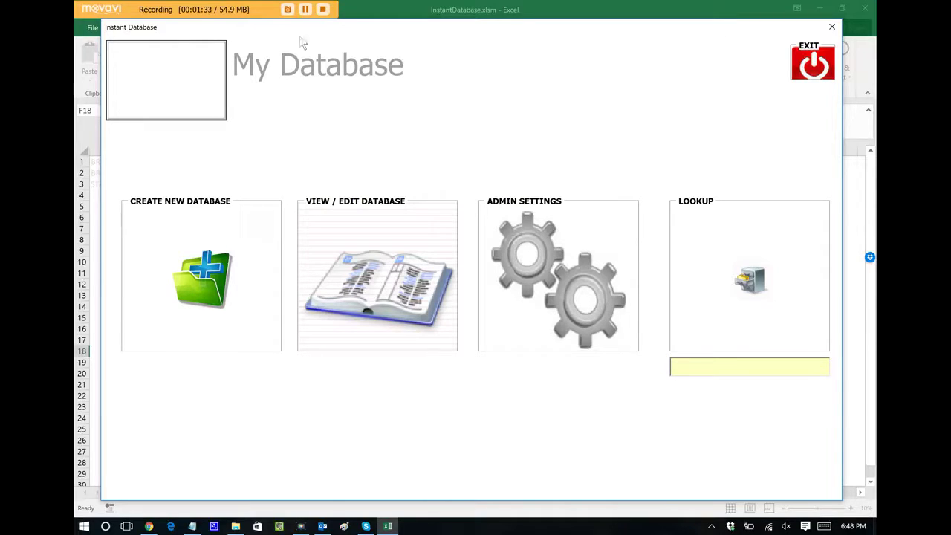
Step: Open the Admin Settings of the Instant Database app to show its branding and favicon
click(580, 257)
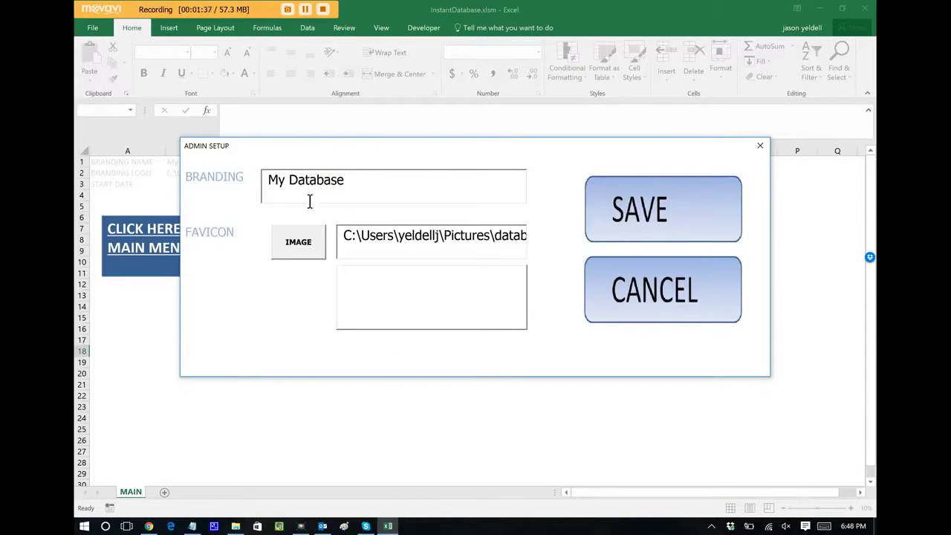
Step: Set the favicon to Pictures\ys1.jpg and the branding name to 'Yeldell Database', then confirm
click(299, 242)
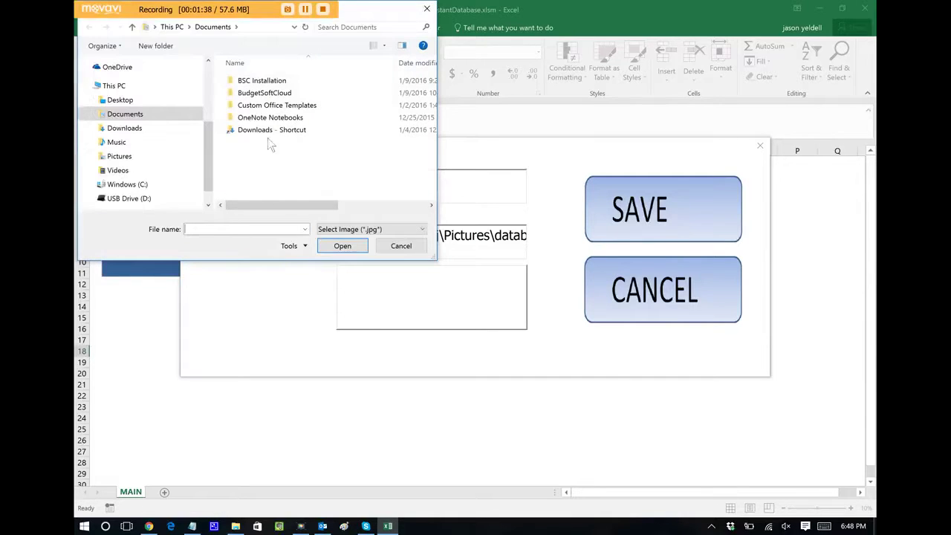
click(121, 157)
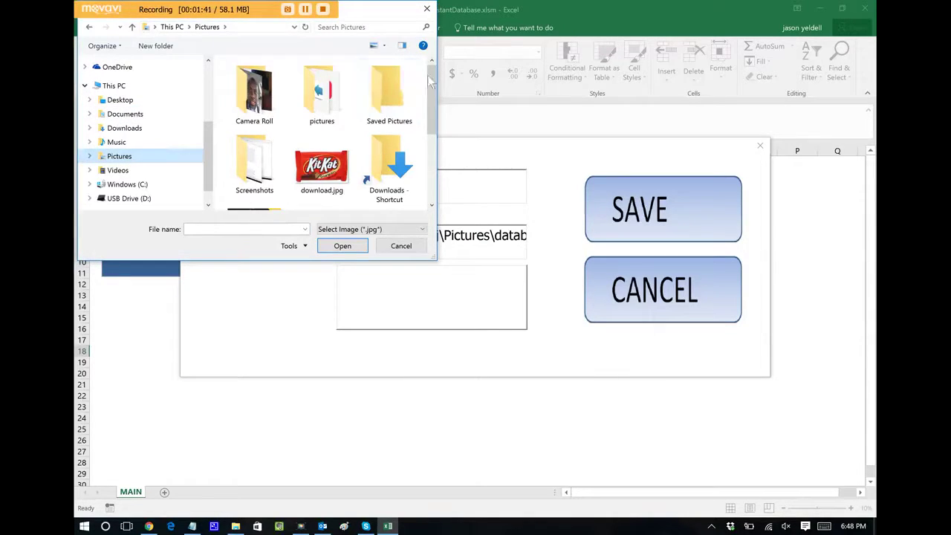
scroll(432, 119, down, 2)
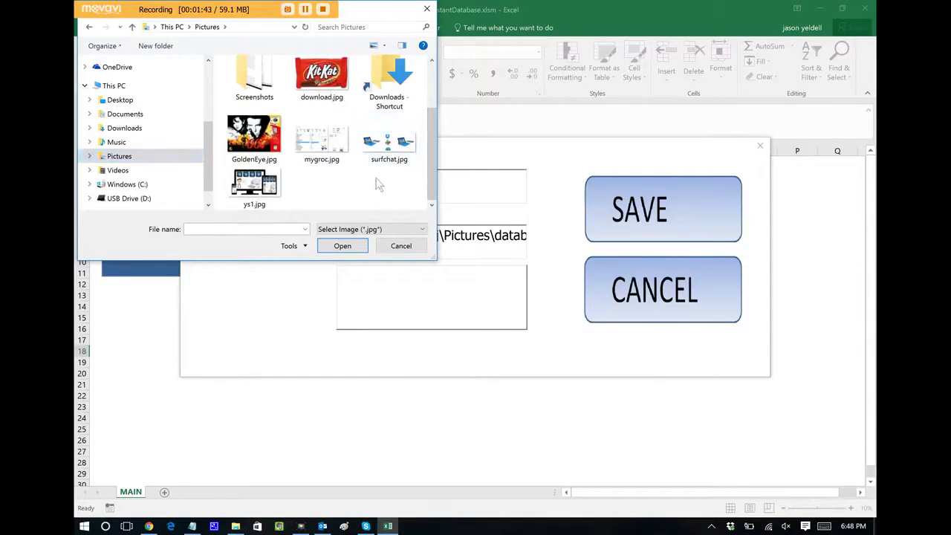
double_click(256, 191)
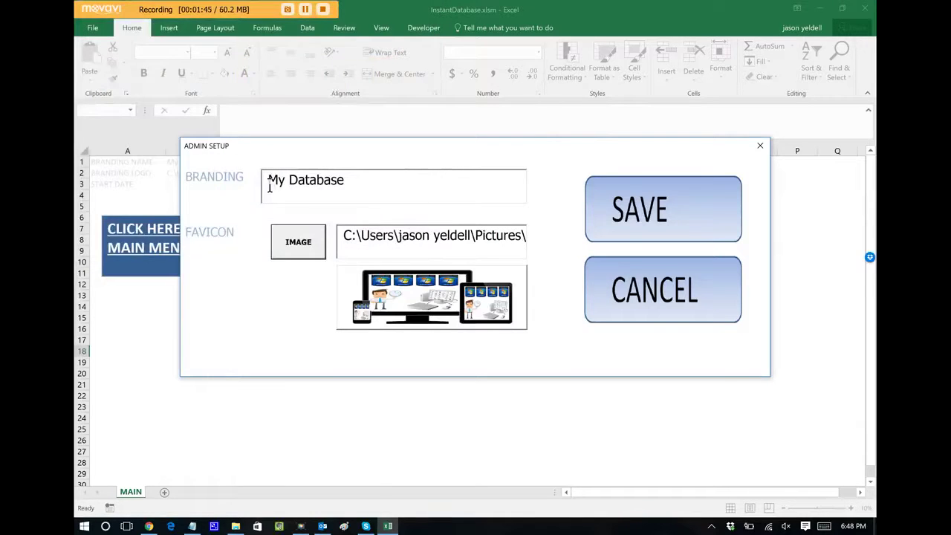
drag(371, 189, 179, 187)
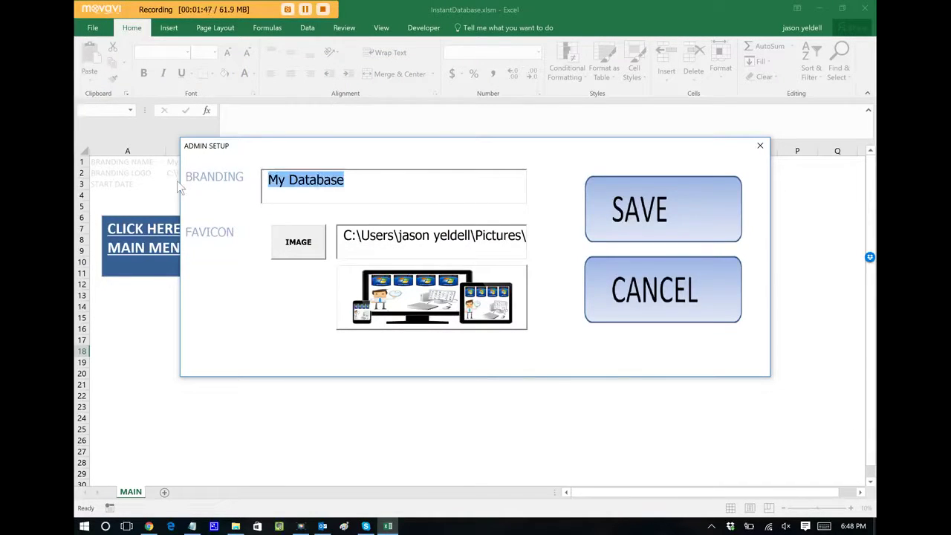
text(Yeldell D)
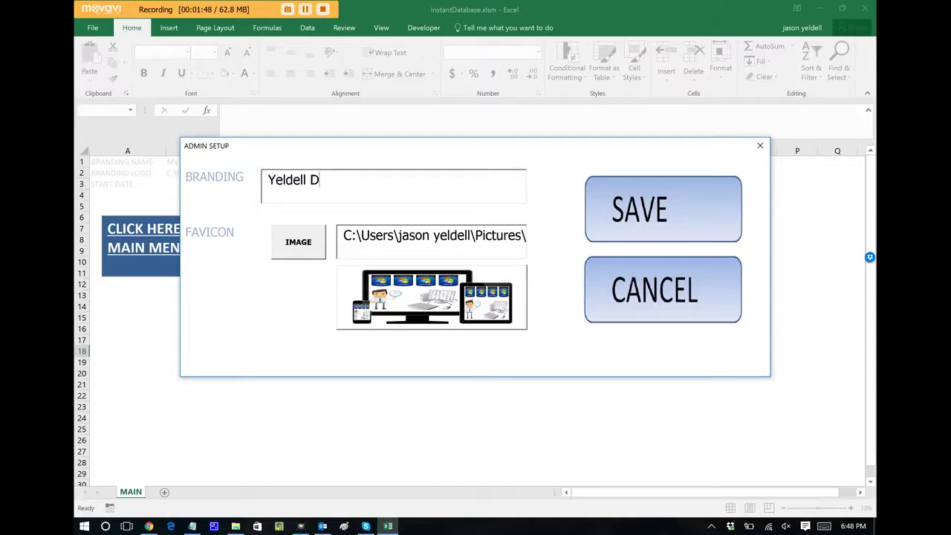
text(atabase)
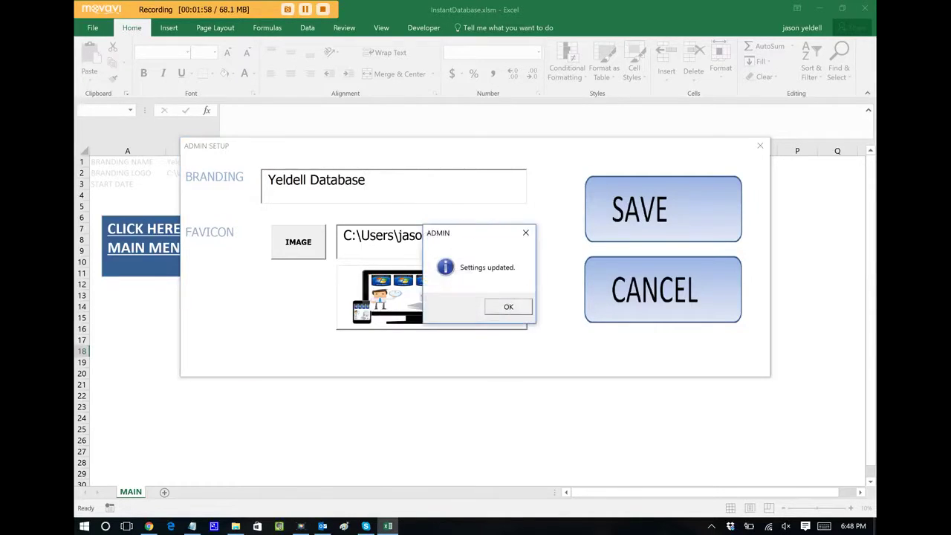
key(Return)
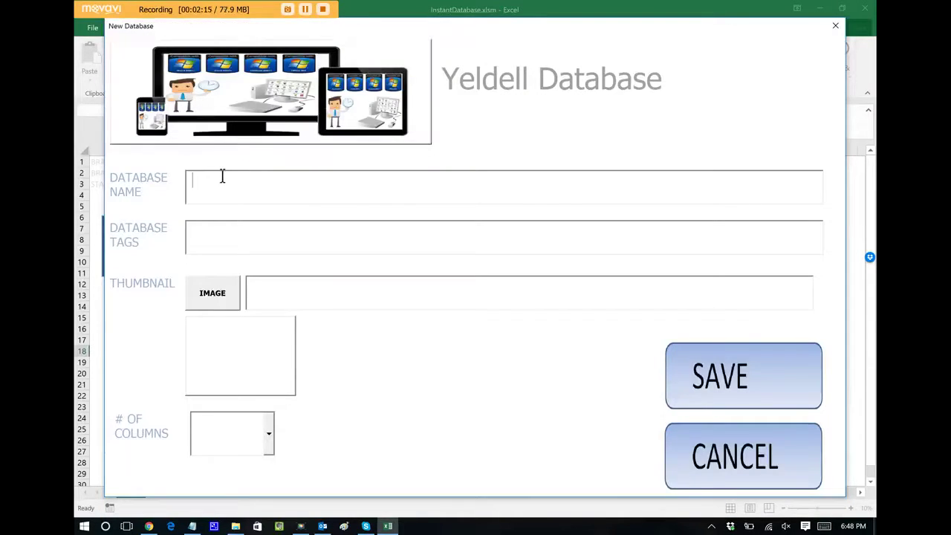
Step: Name the new database 'EmployeeNames' and give it the tag 'personnel'
text(Employ)
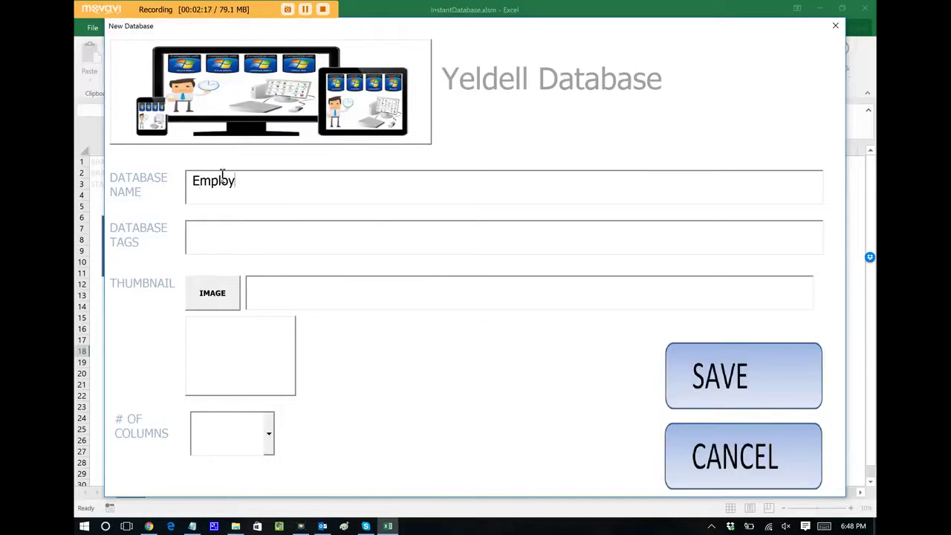
text(eeNames)
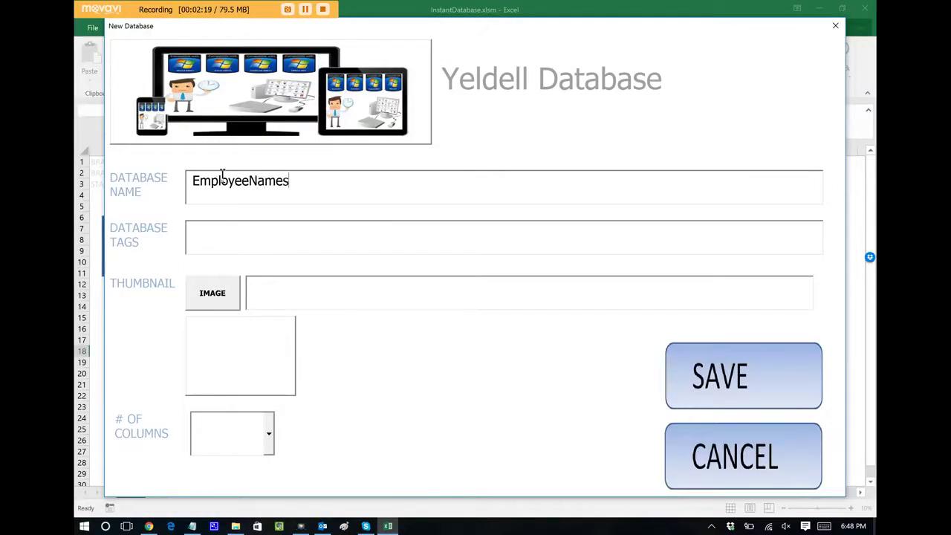
click(230, 236)
text(personnel)
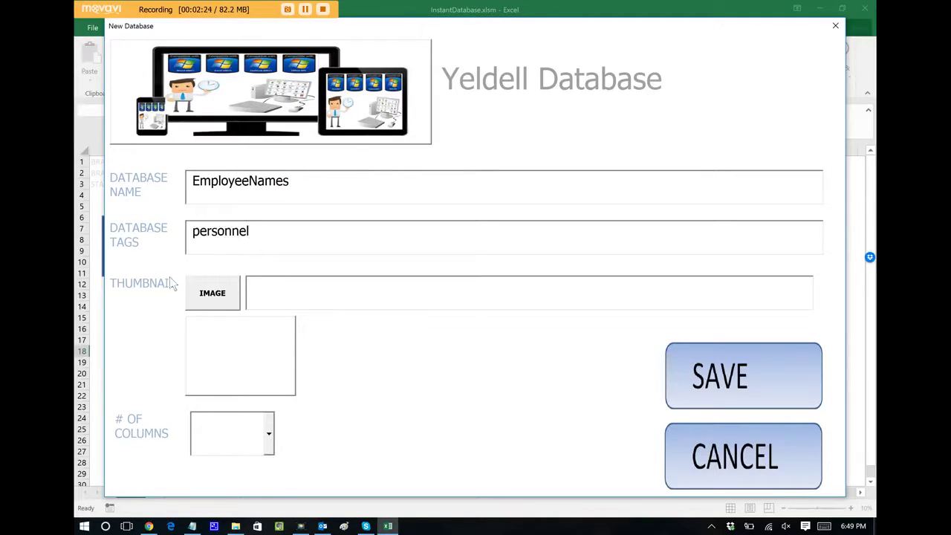
Step: Load profile-icon.jpg from Pictures\pictures as the database thumbnail
click(212, 293)
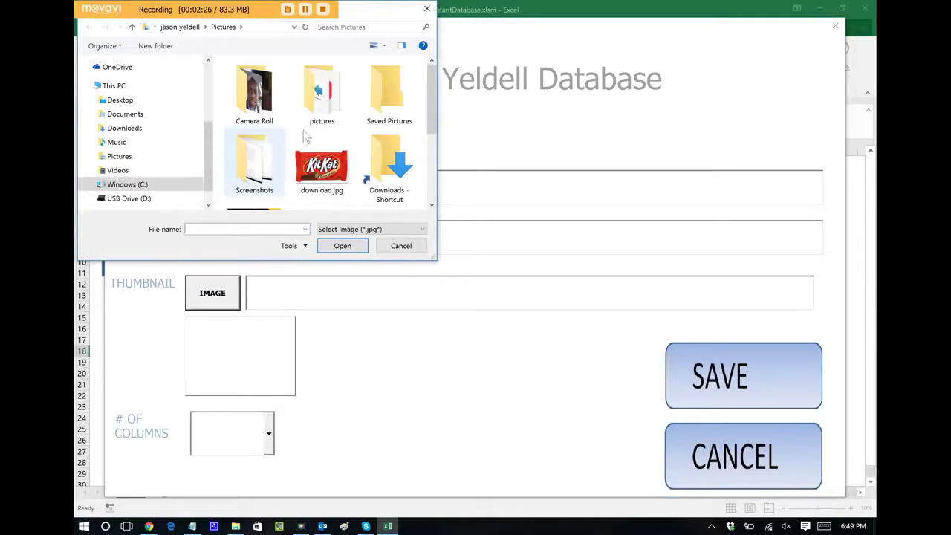
mouse_move(432, 104)
mouse_down()
mouse_move(435, 148)
mouse_move(434, 108)
mouse_up()
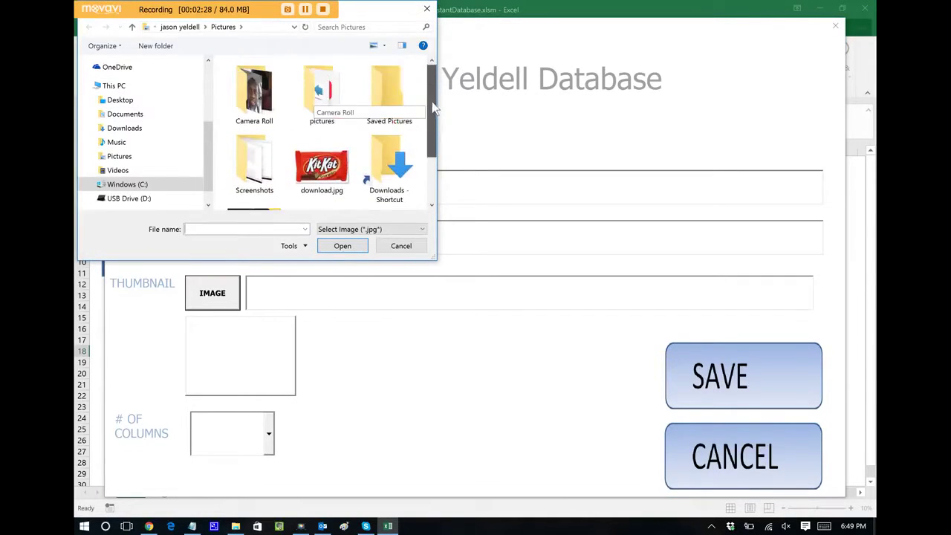
double_click(322, 89)
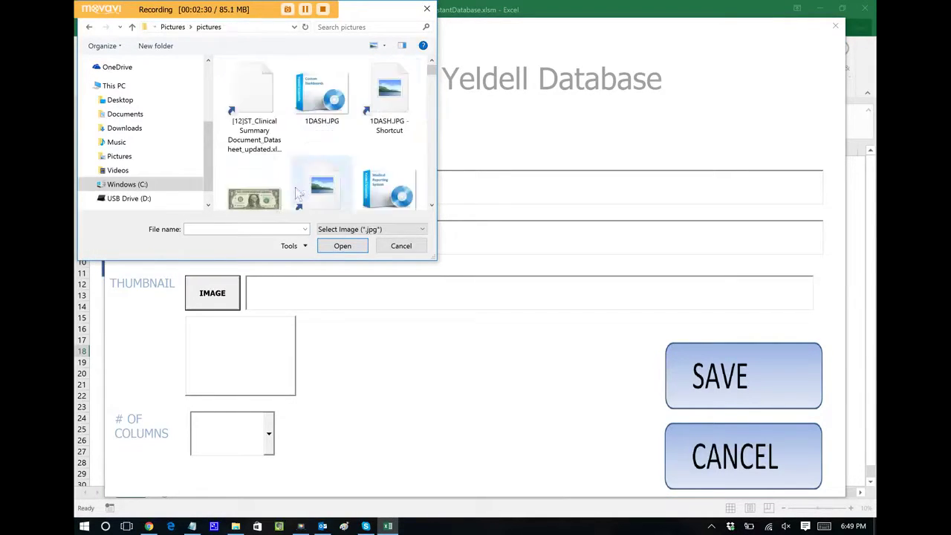
click(268, 229)
text(pr)
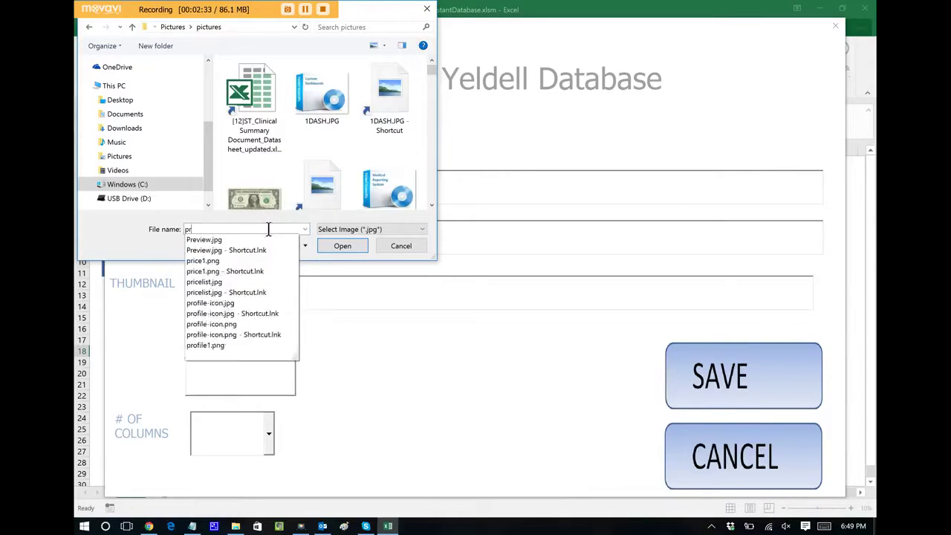
text(of)
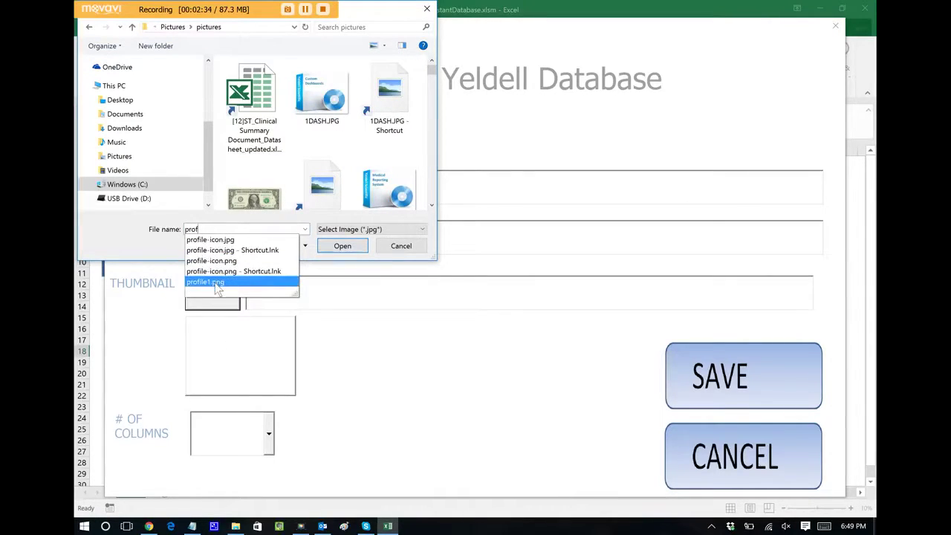
click(223, 241)
click(341, 245)
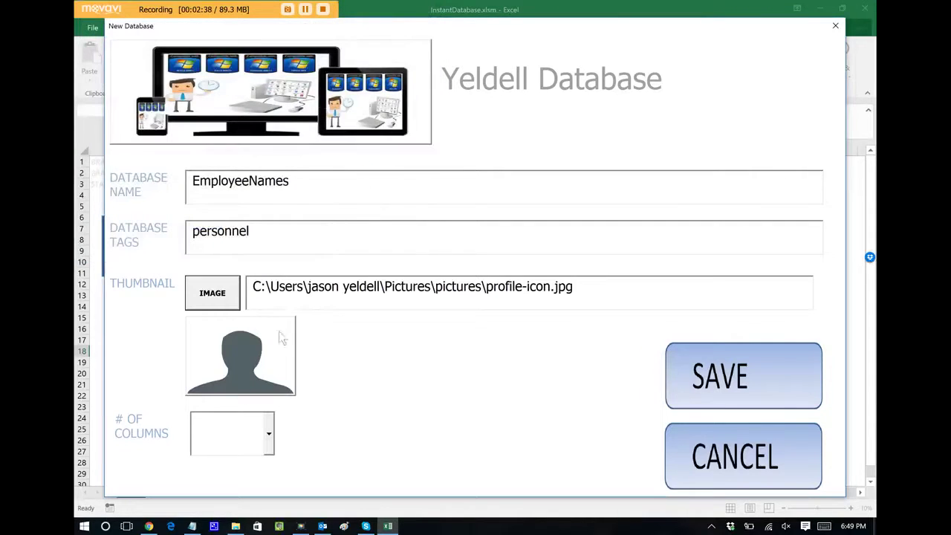
Step: Set the number of columns to 3 and save the new database
click(270, 435)
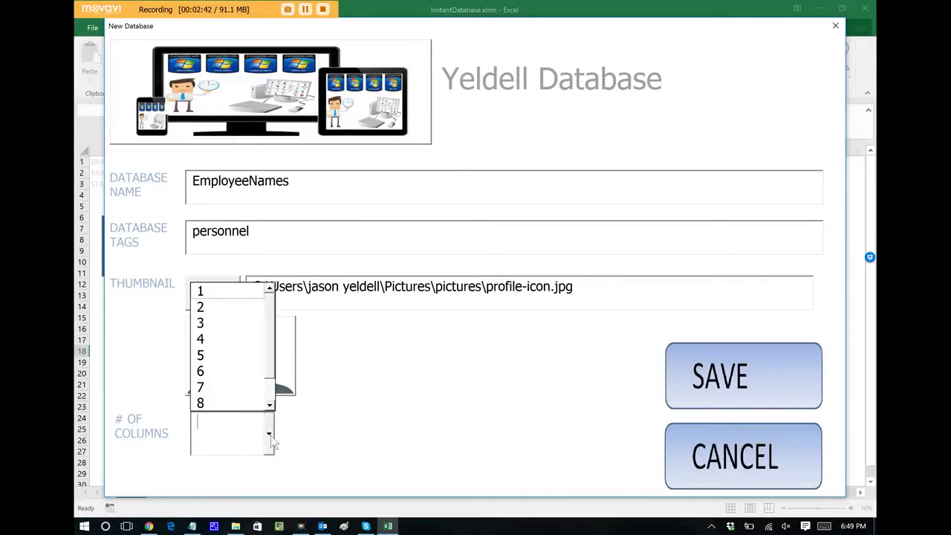
click(231, 325)
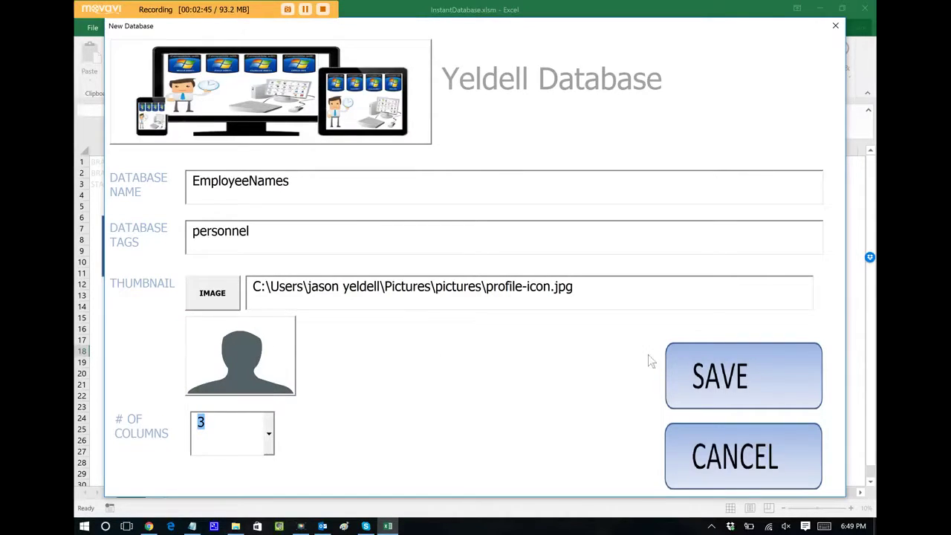
click(728, 373)
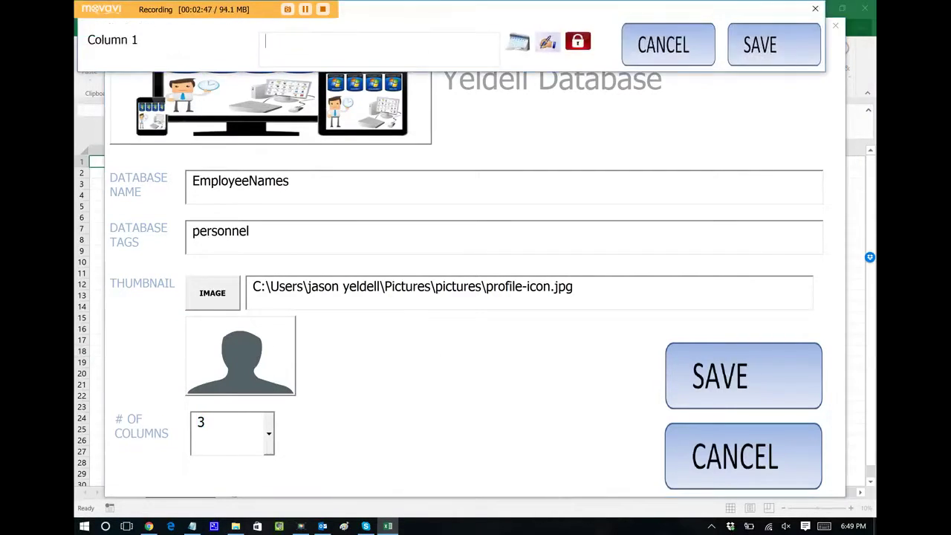
Step: Name the three columns Employee Name, Phone Number and Location, correcting 'Supervisor' to 'Location'
drag(501, 11, 509, 114)
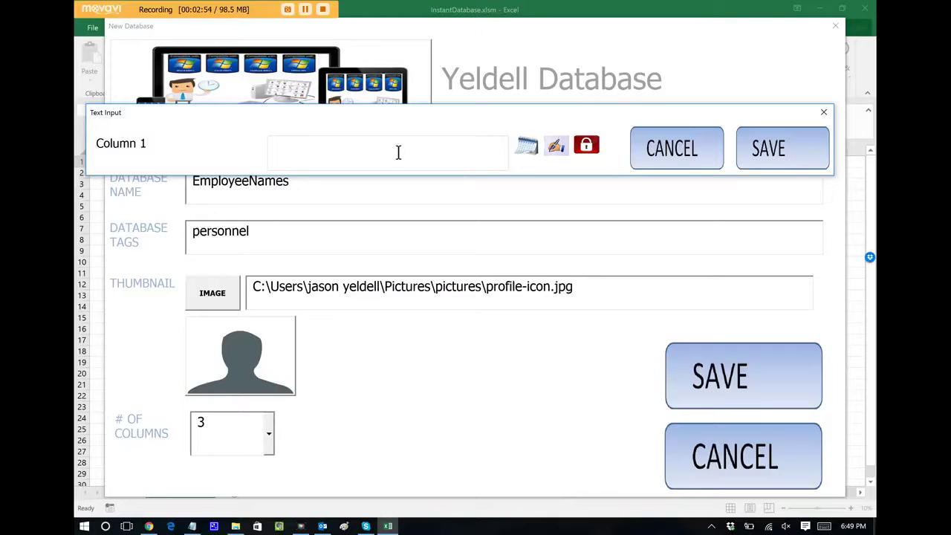
text(Employee Name)
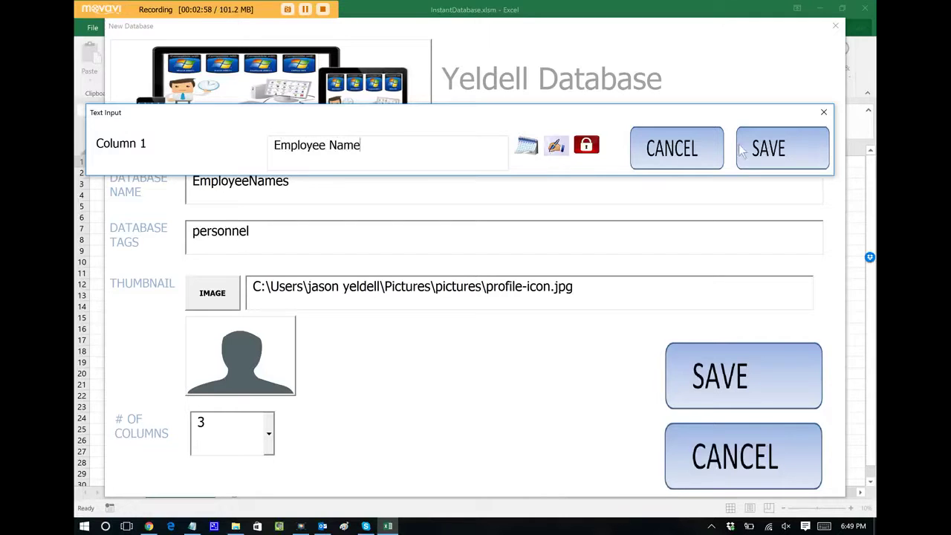
click(743, 151)
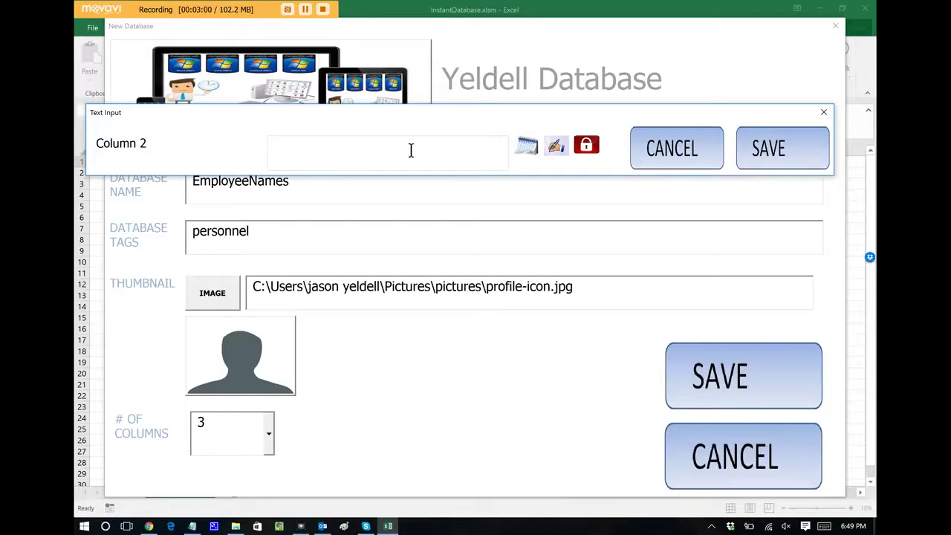
text(Phone Number)
click(775, 160)
text(Supervisor)
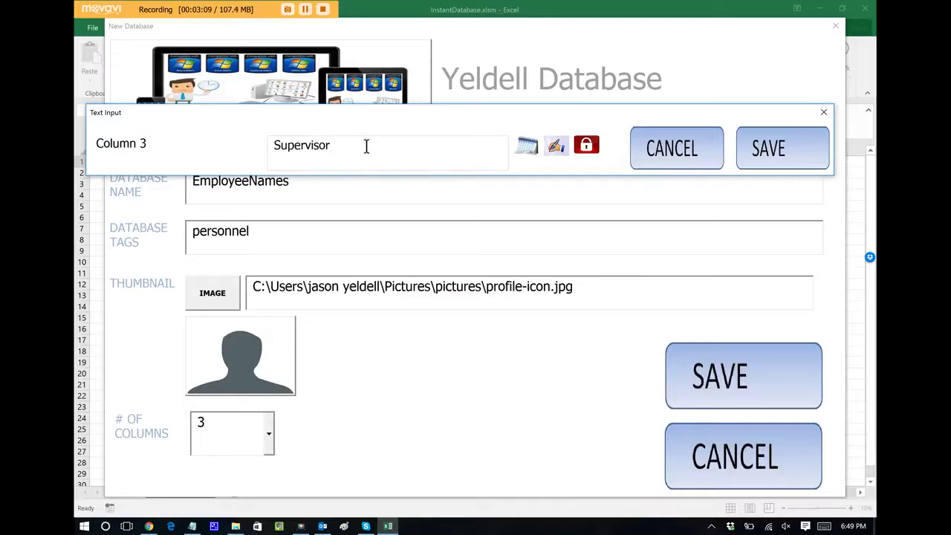
drag(366, 145, 101, 152)
text(Location)
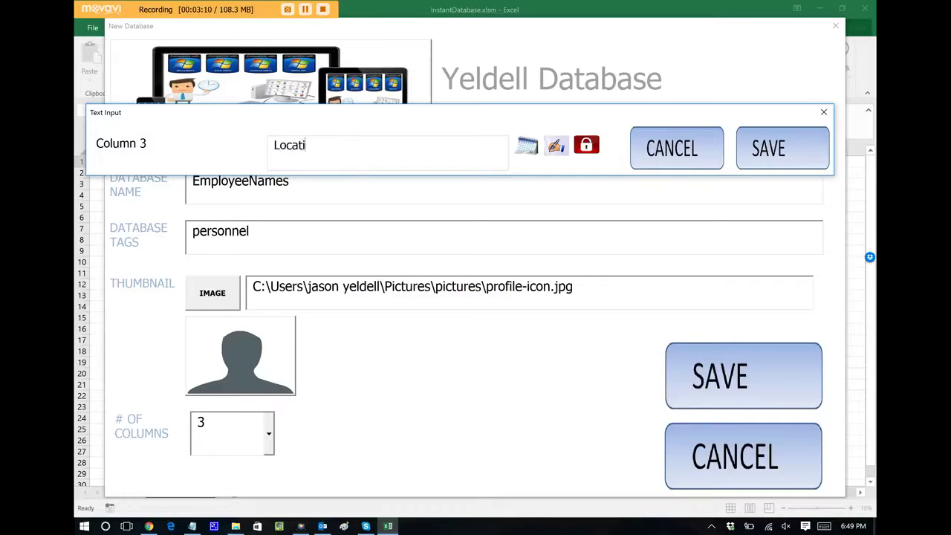
click(792, 152)
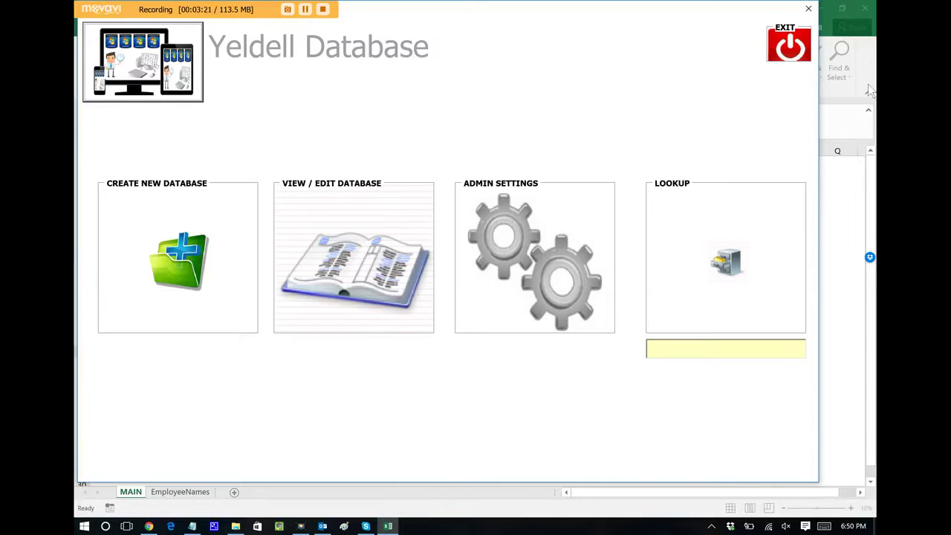
Step: Open EmployeeNames from the Available Databases list and dismiss the 'Database is empty' notice
click(361, 268)
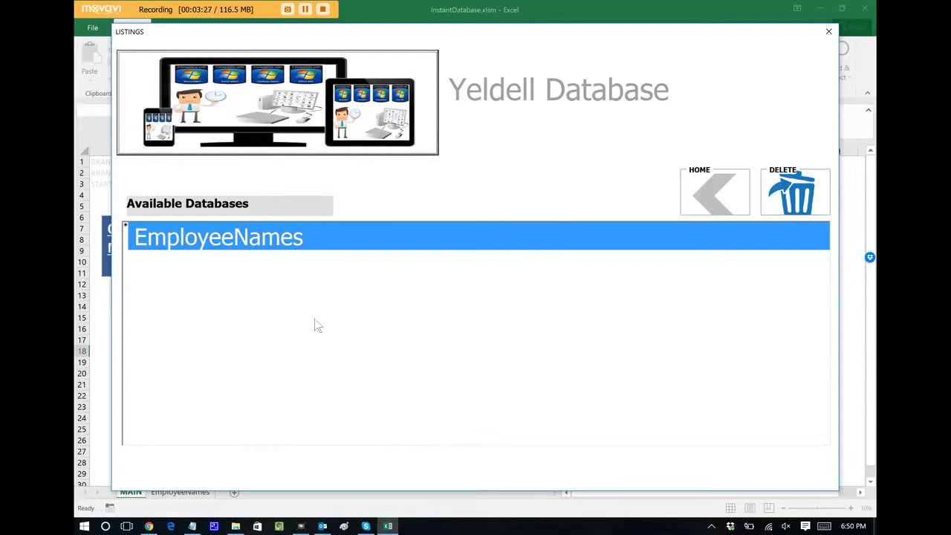
double_click(248, 238)
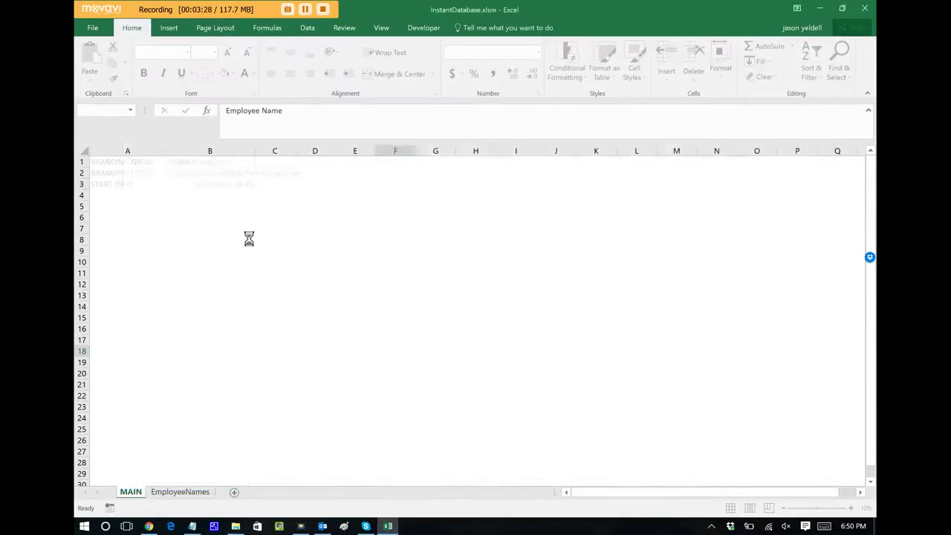
key(Return)
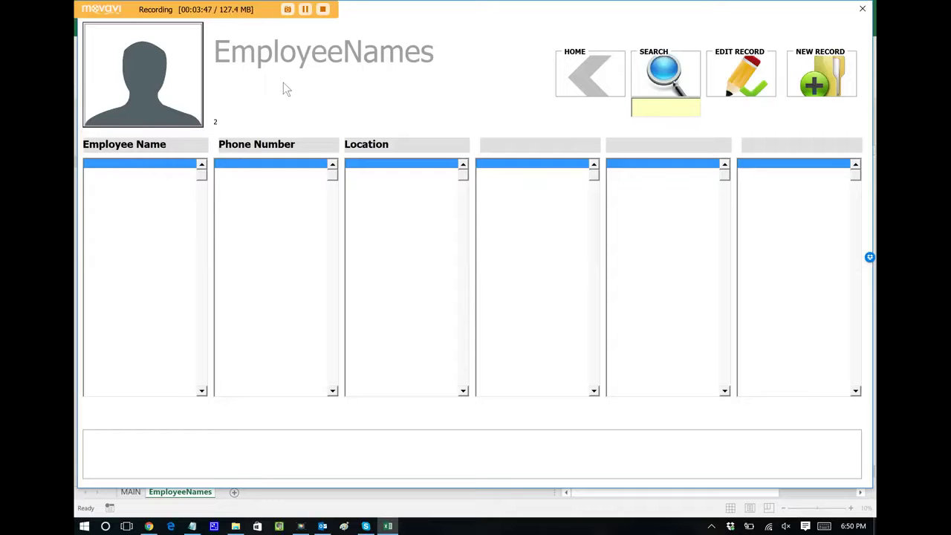
Step: Add a new record with the employee's name, phone number and location Building 14
click(283, 82)
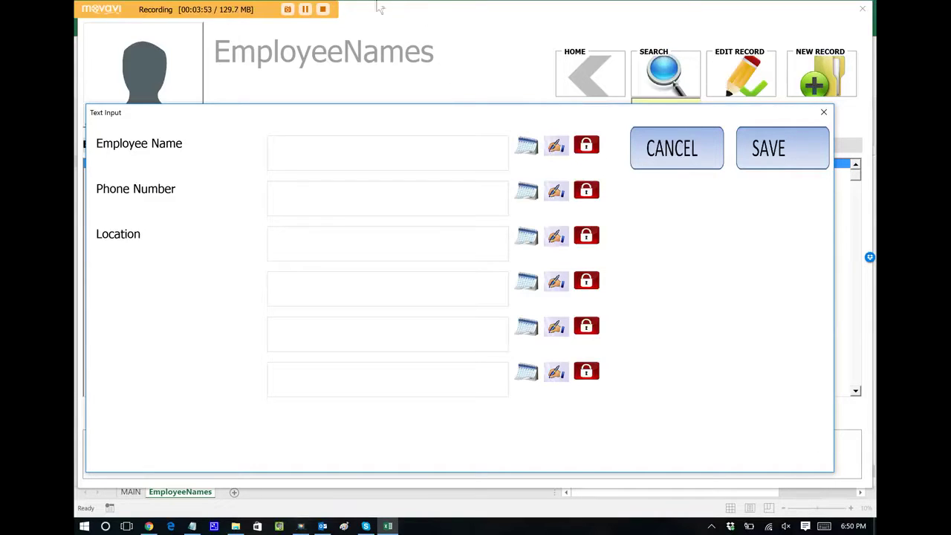
click(324, 151)
text(John Doe)
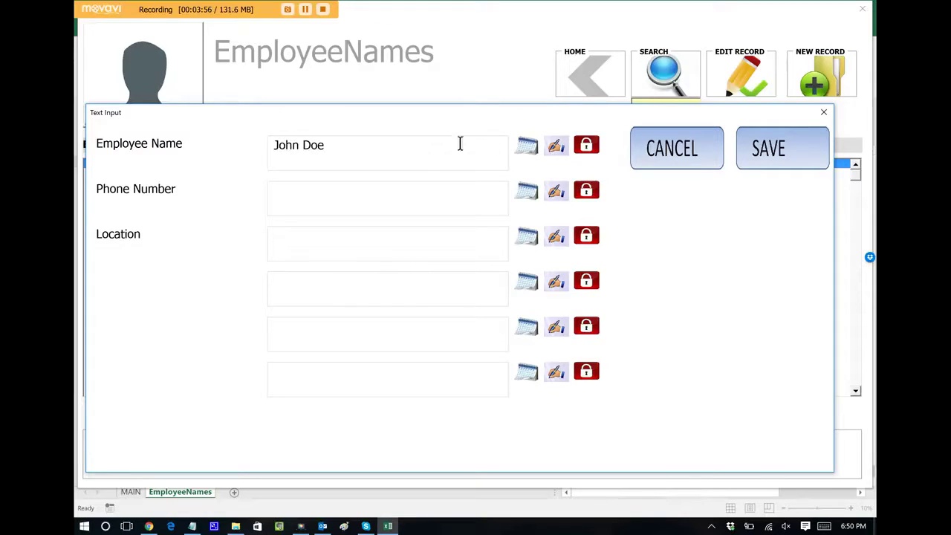
click(420, 195)
text(5555555555)
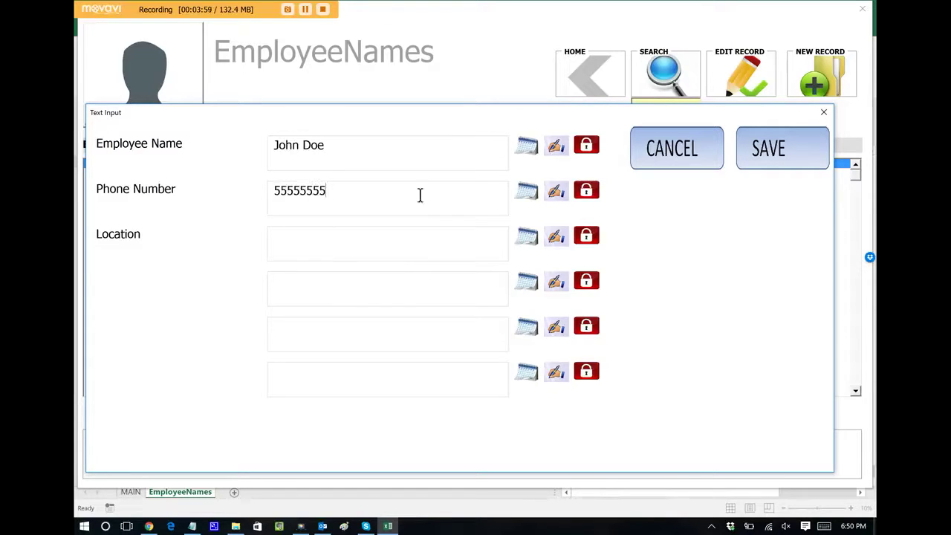
click(438, 241)
text(Building 14)
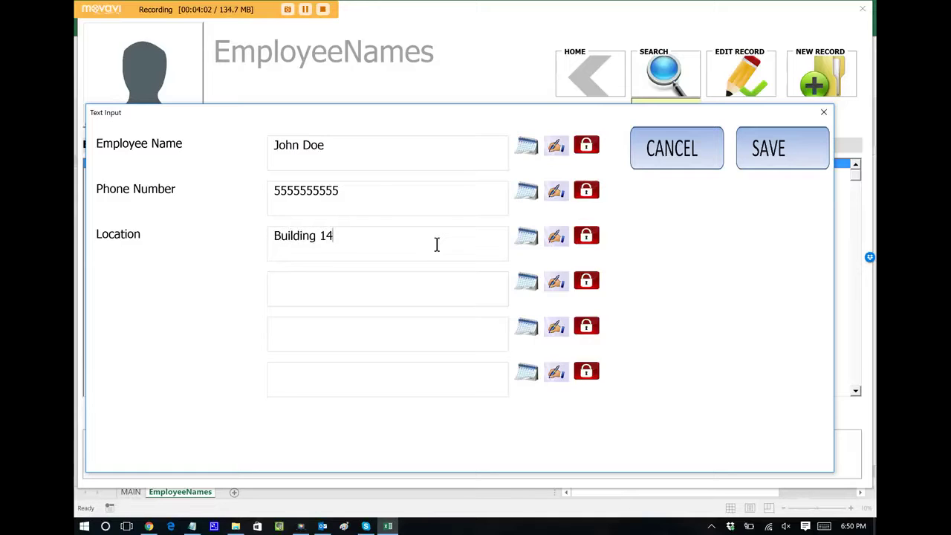
click(771, 148)
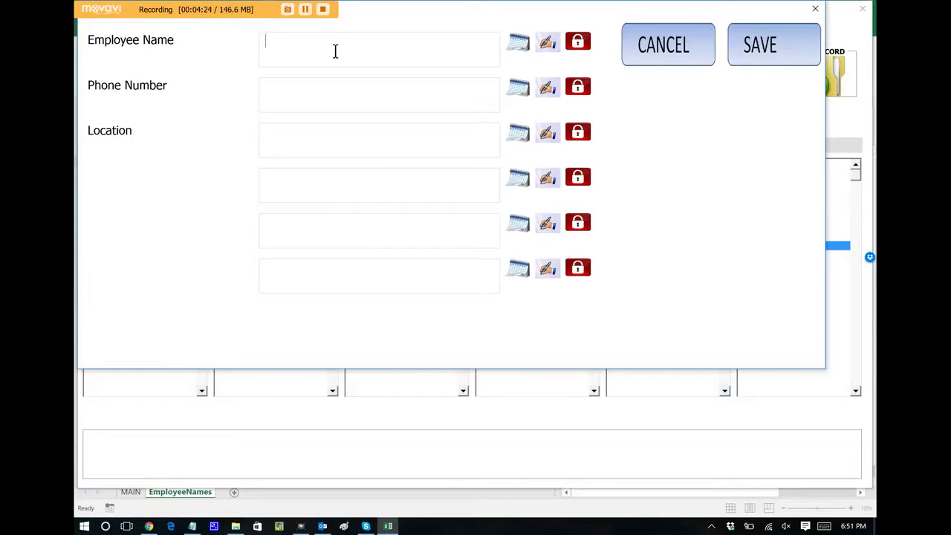
Step: Enter the second employee's name, phone number and location Building 16, and save the record
text(Jane Doe)
click(299, 94)
text(33333333333)
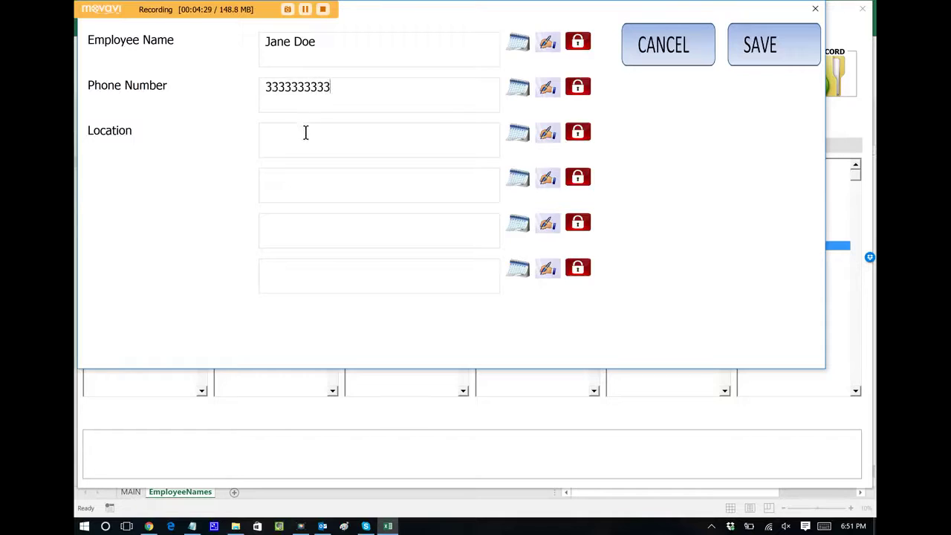
text(Building 16)
click(754, 42)
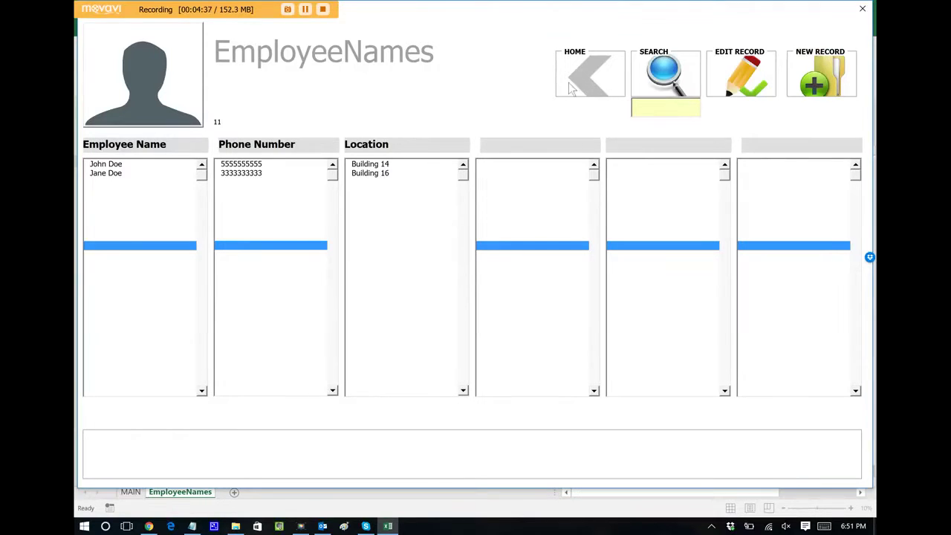
Step: From HOME, look up 'oe' to list both employee records, then close the results
click(602, 76)
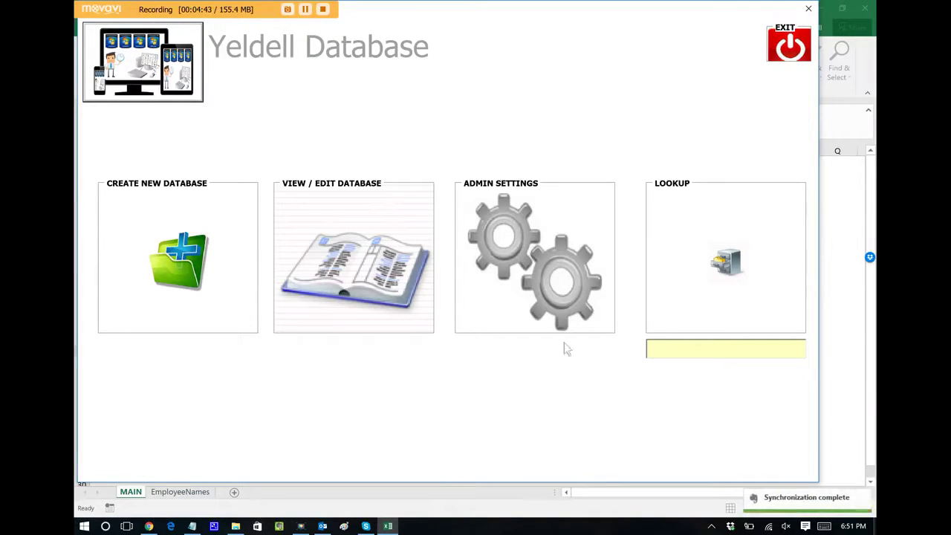
click(688, 349)
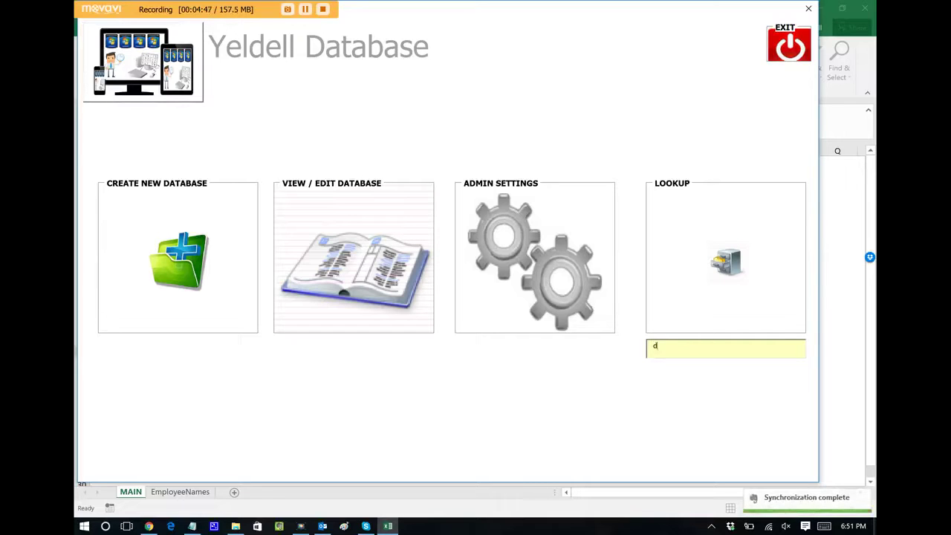
text(oe)
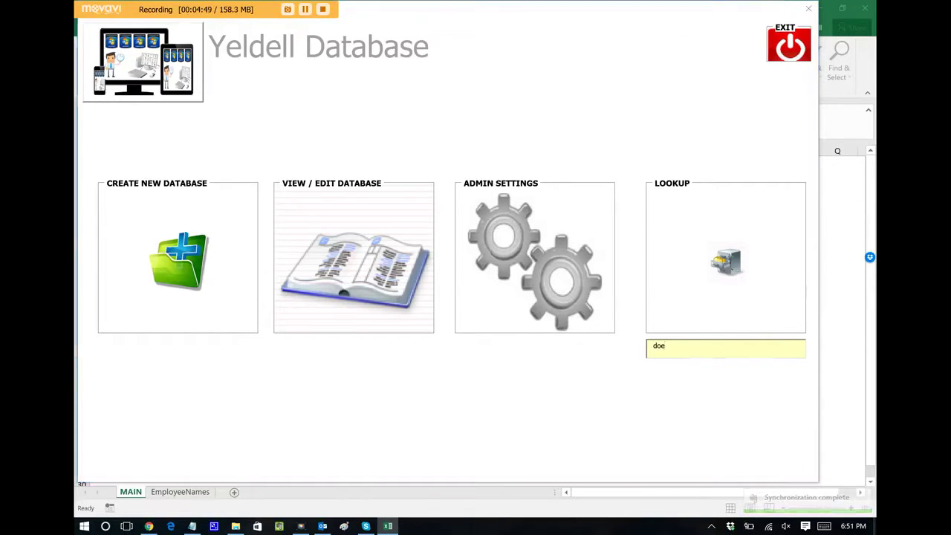
key(Return)
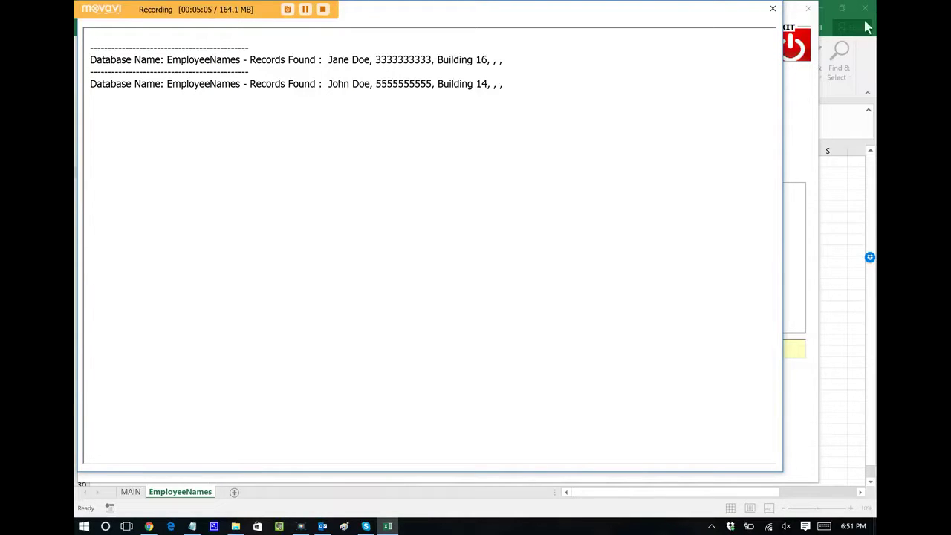
click(773, 8)
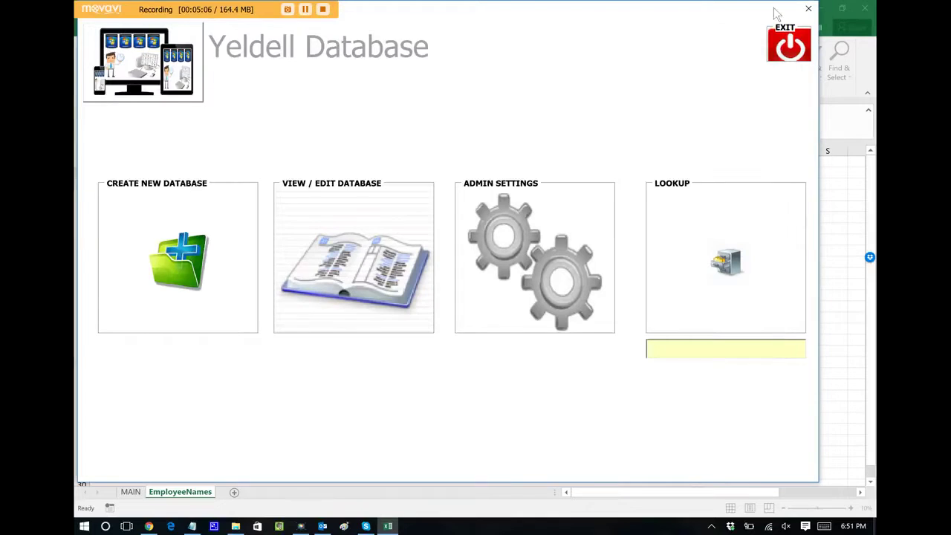
Step: Start a new database named Candy, tagged food, with download.jpg as its thumbnail
click(176, 248)
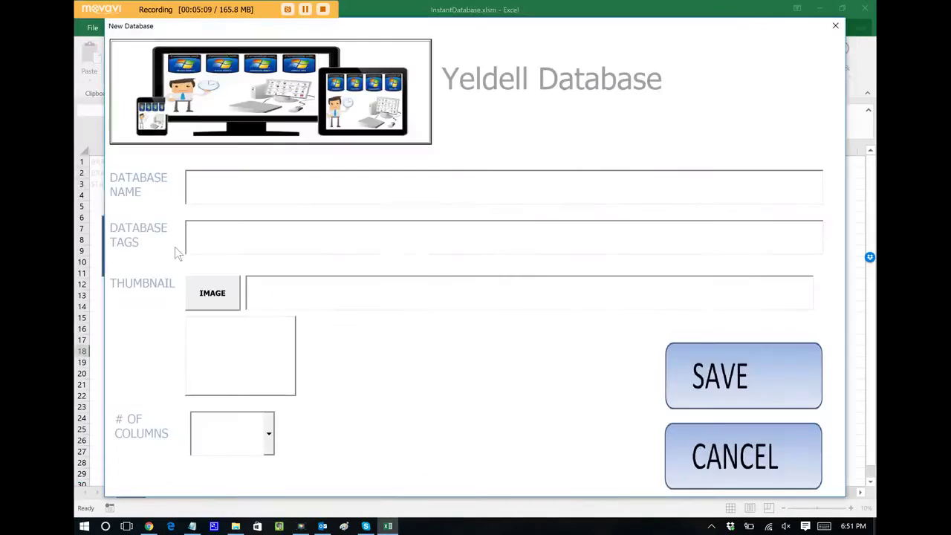
text(Candy)
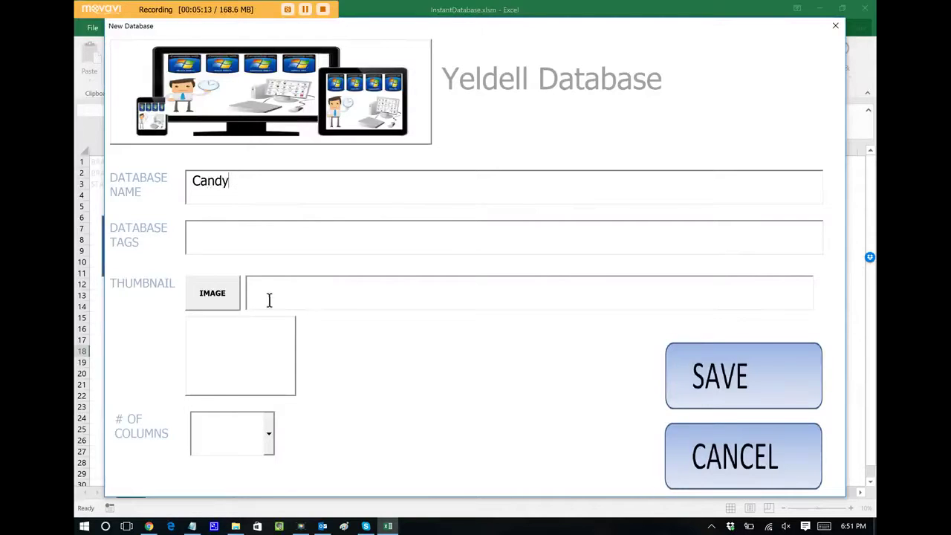
click(275, 248)
text(food)
click(220, 294)
scroll(342, 208, up, 2)
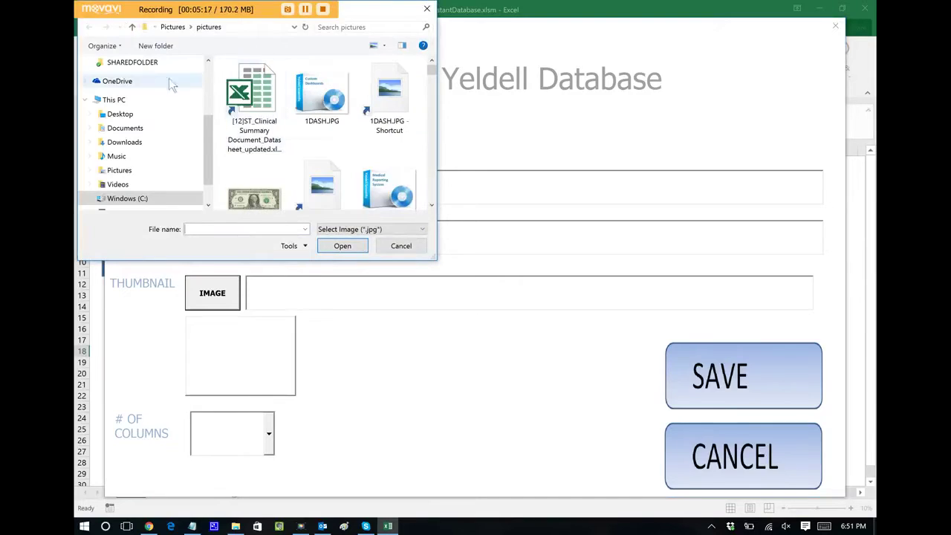
click(174, 27)
double_click(319, 167)
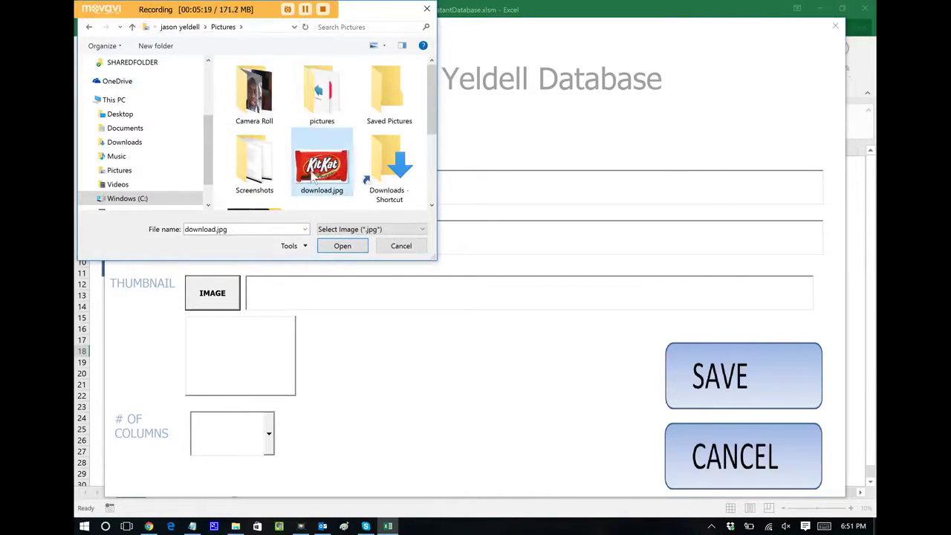
Step: Give Candy 2 columns named Item Name and Inventory Total and save it
click(257, 442)
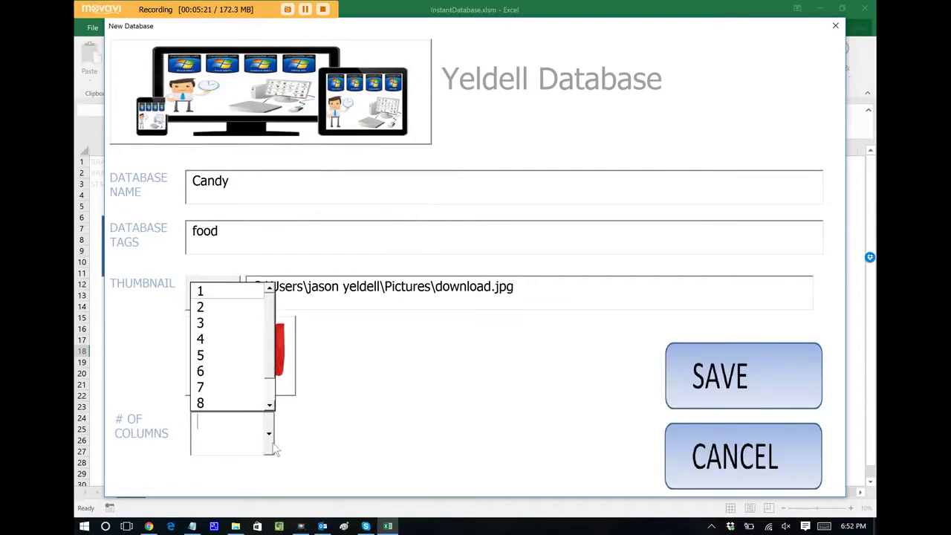
click(215, 307)
click(718, 379)
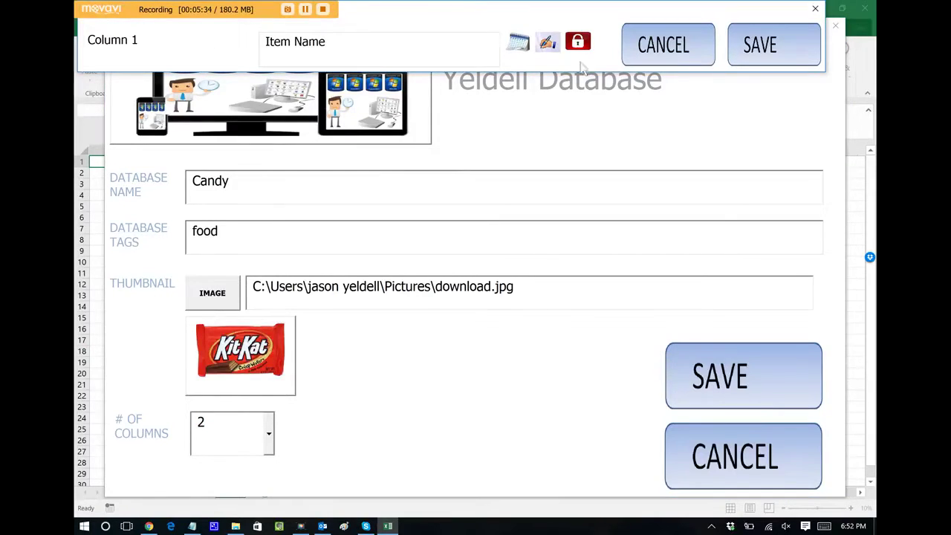
click(755, 46)
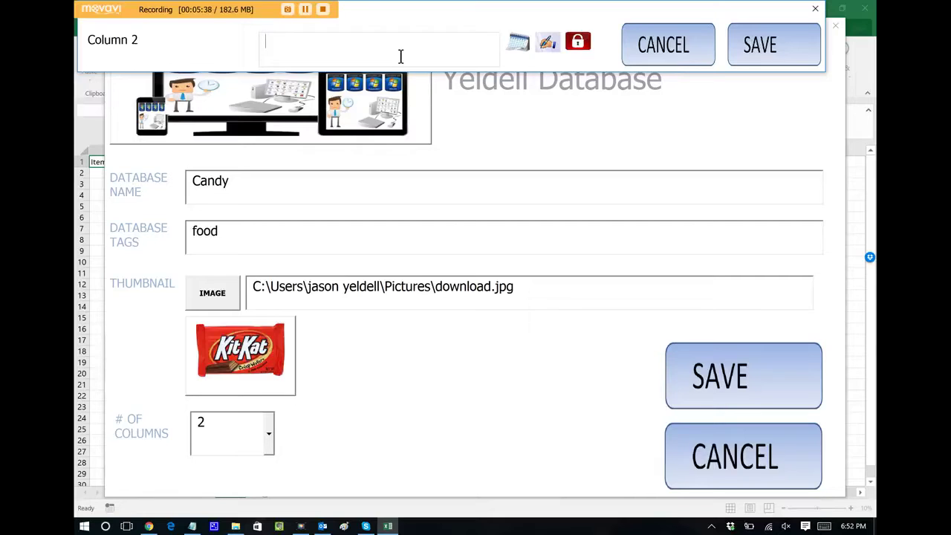
text(Inventory Total)
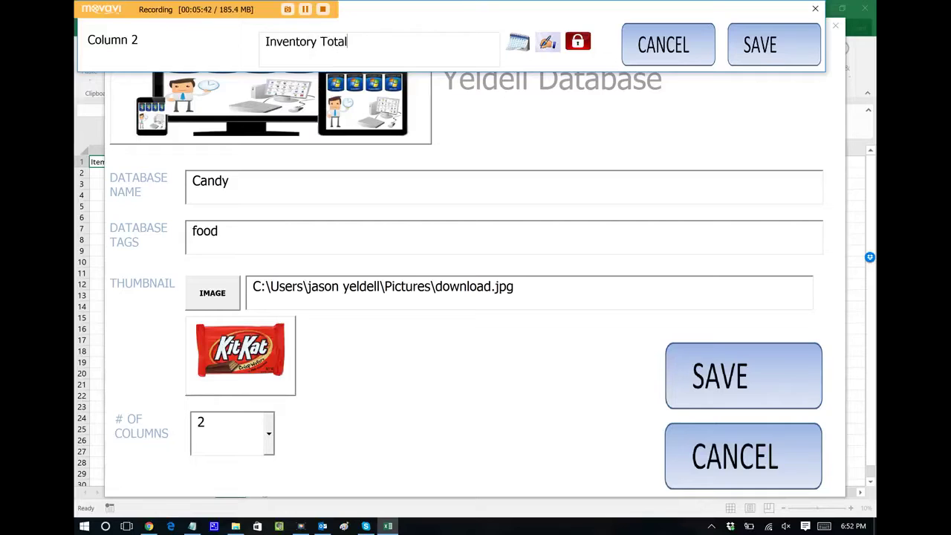
click(760, 50)
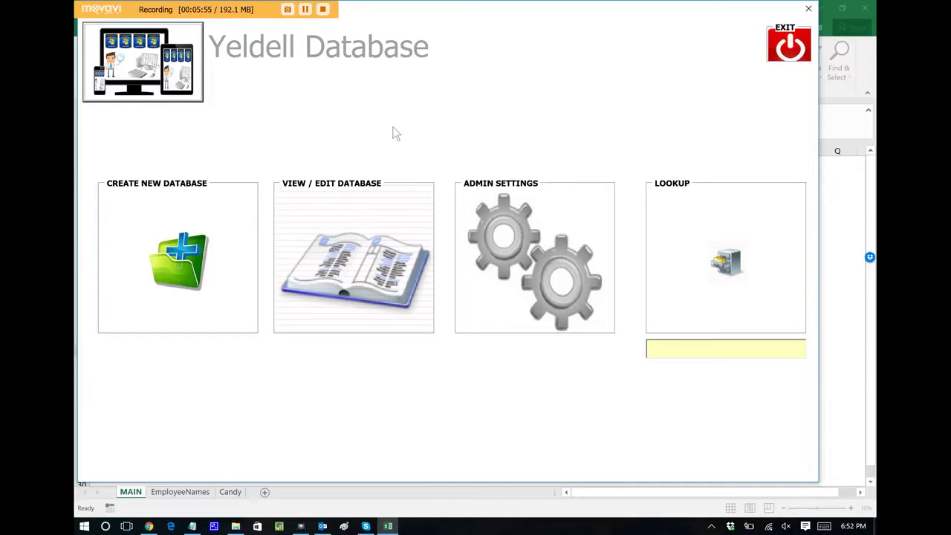
Step: Open the empty Candy database from Available Databases to show its Item Name and Inventory Total lists
click(364, 235)
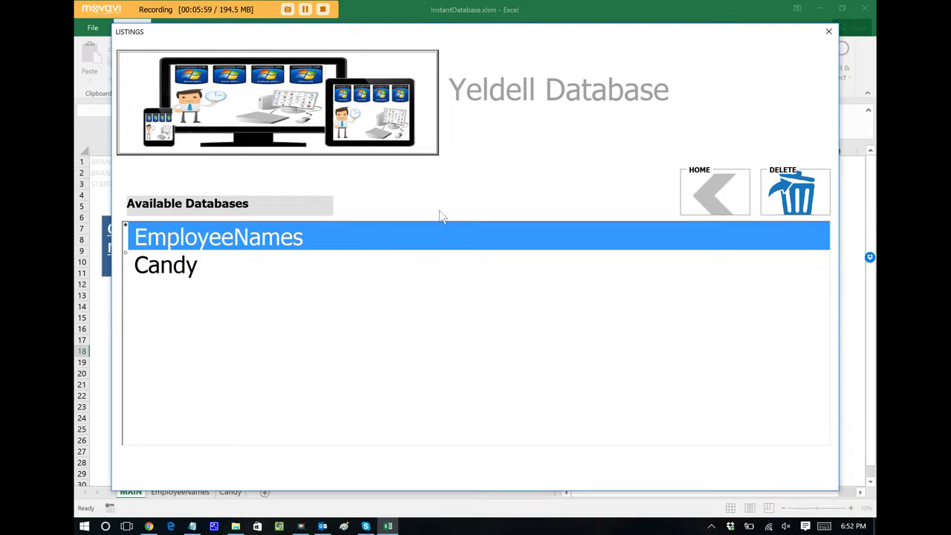
double_click(344, 263)
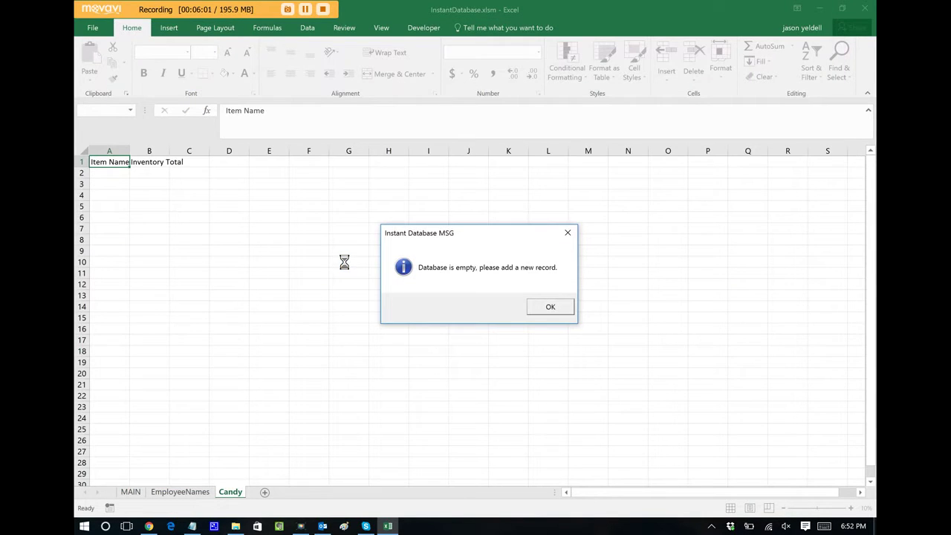
click(551, 309)
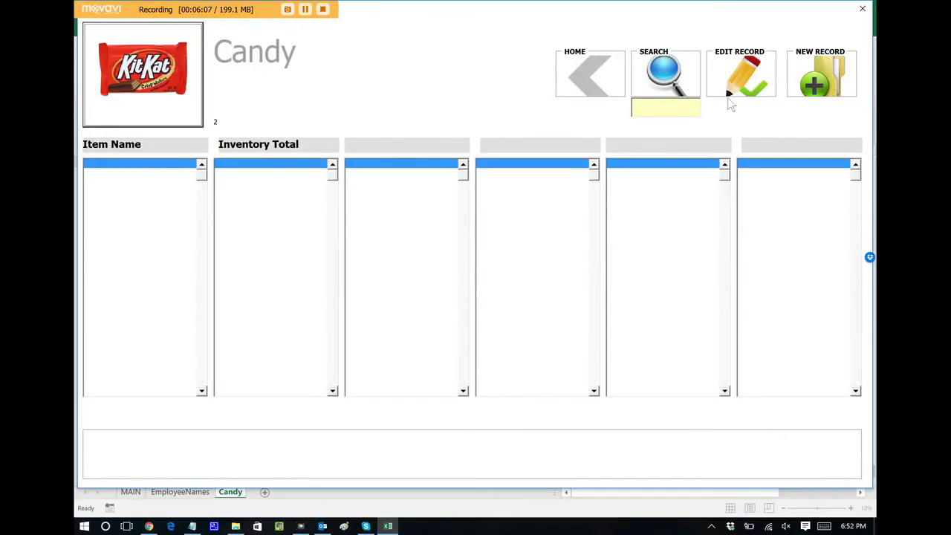
Step: Create and save a new Candy record: Item Name 'Snickers', Inventory Total 1900
click(823, 88)
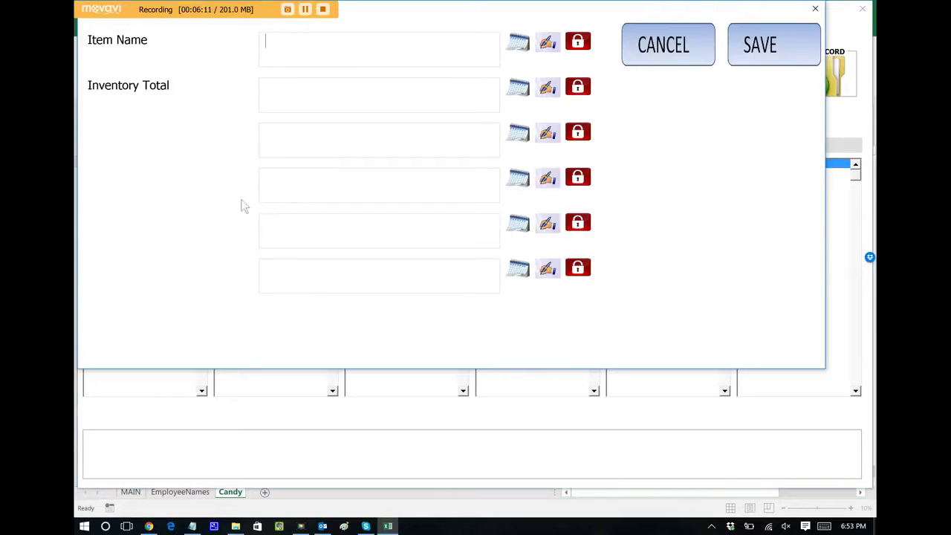
click(305, 52)
text(Snickers)
click(282, 97)
text(1900)
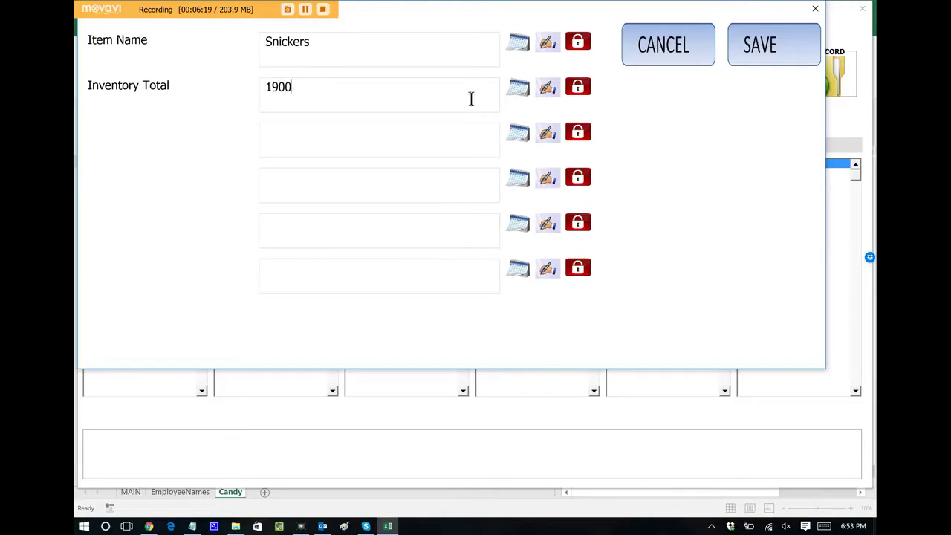
click(797, 57)
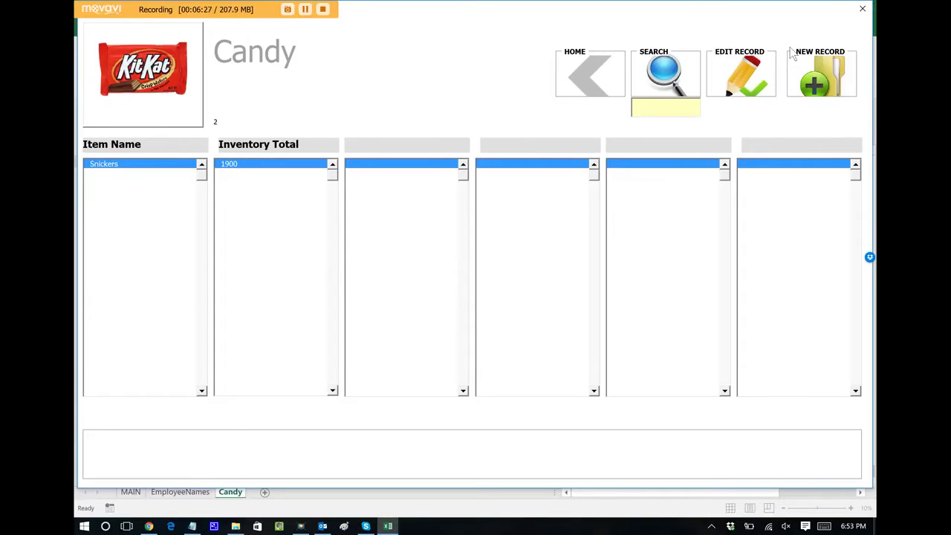
click(792, 56)
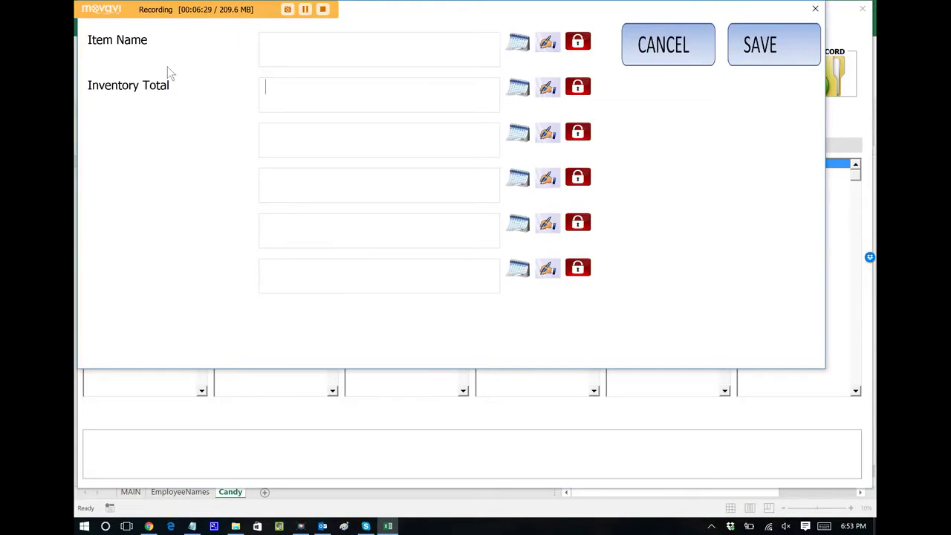
Step: Save a second Candy record with Item Name 'Skittles' and Inventory Total 500
click(277, 52)
text(S)
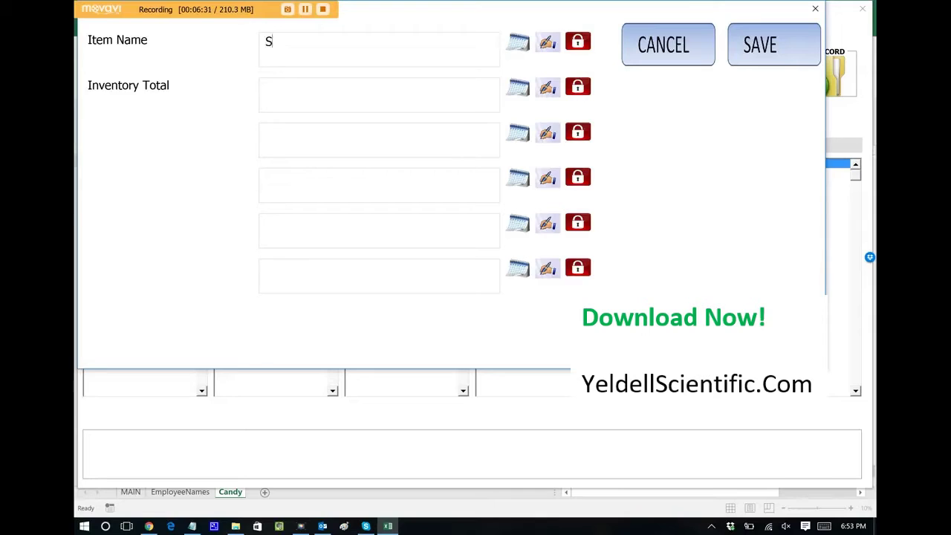
text(kittles)
click(294, 97)
text(500)
click(781, 47)
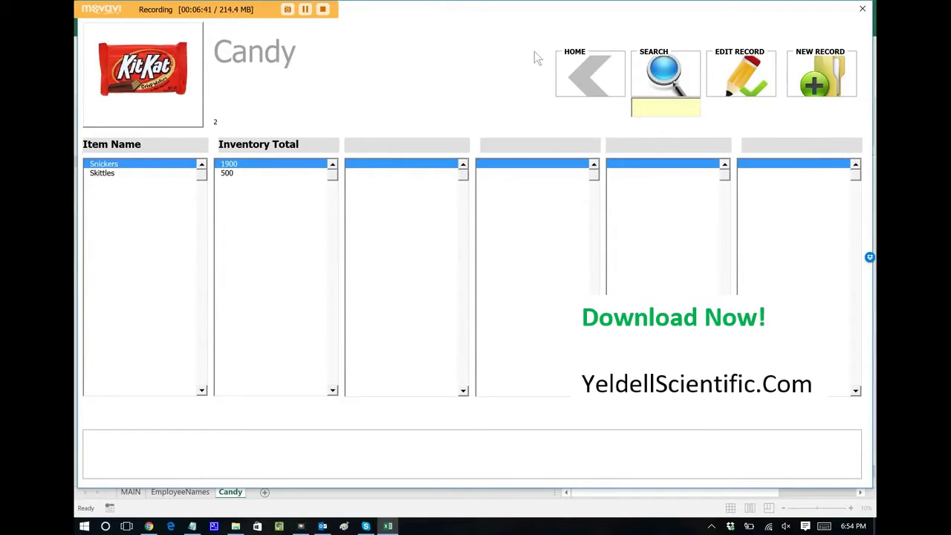
Step: From the Home menu, run a Lookup on the Candy records, then close the results window
click(580, 77)
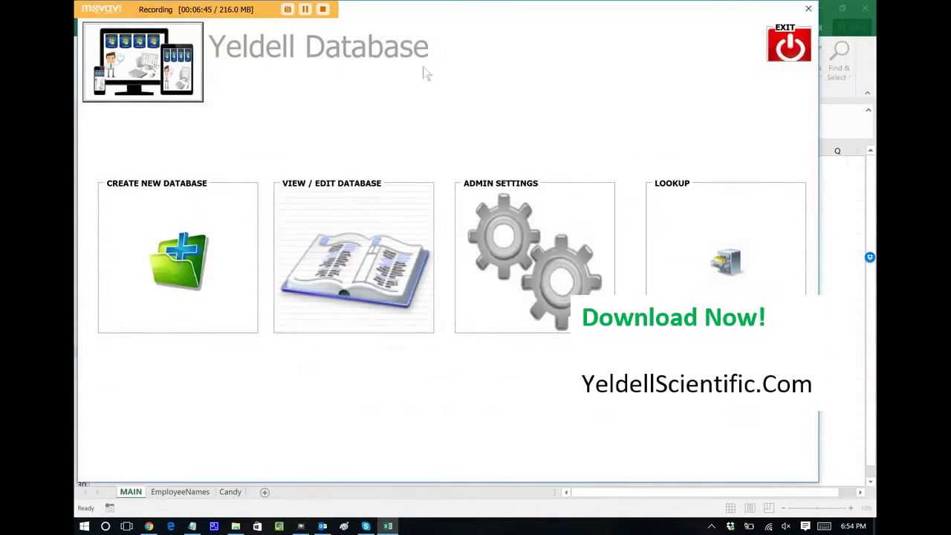
click(728, 263)
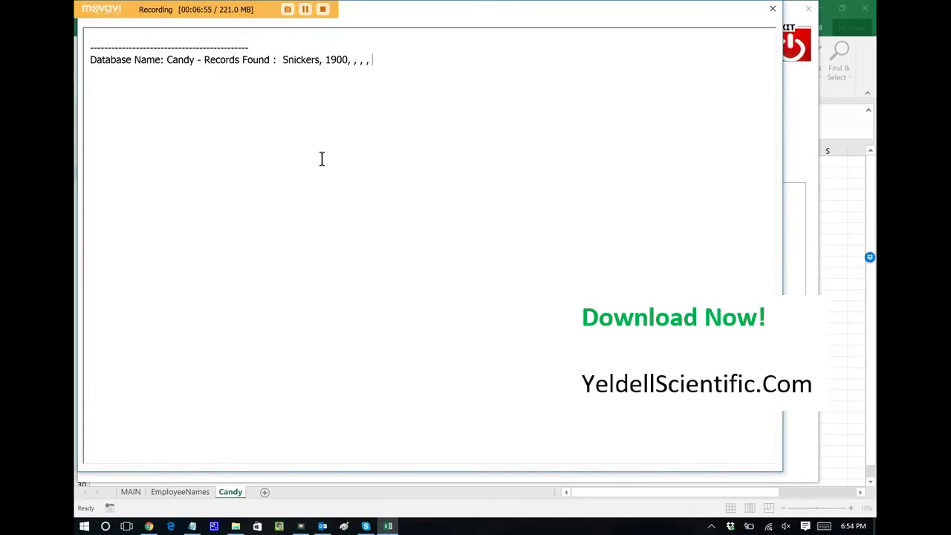
click(772, 8)
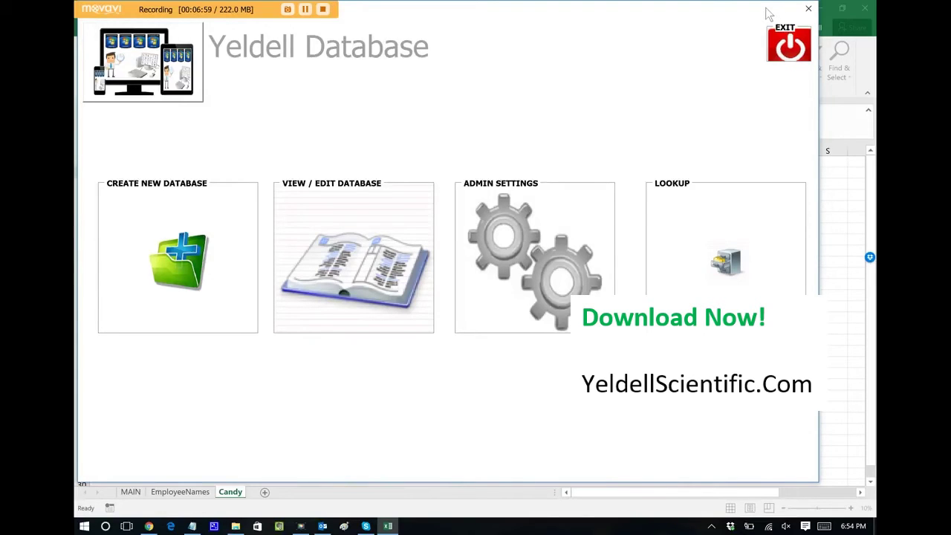